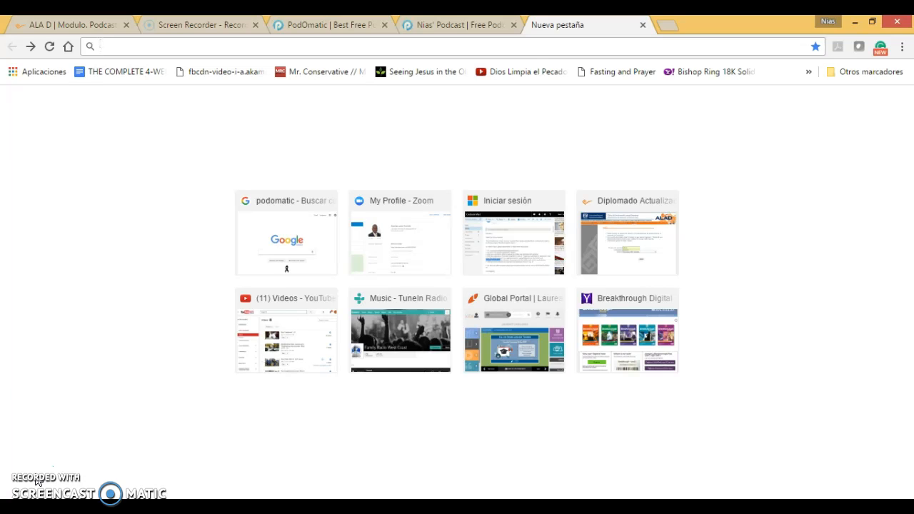
Step: Search Google for "audacity download" and open the Download page on audacityteam.org
left_click(282, 227)
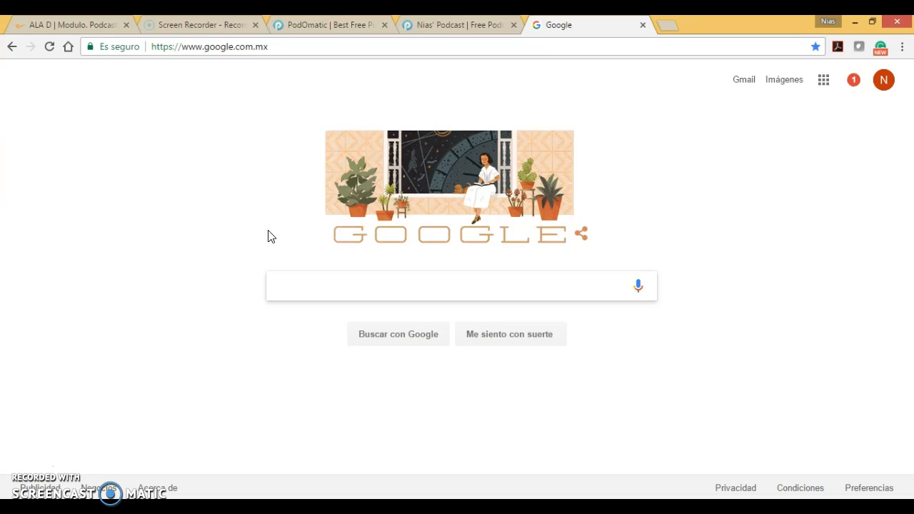
left_click(311, 278)
type("auda")
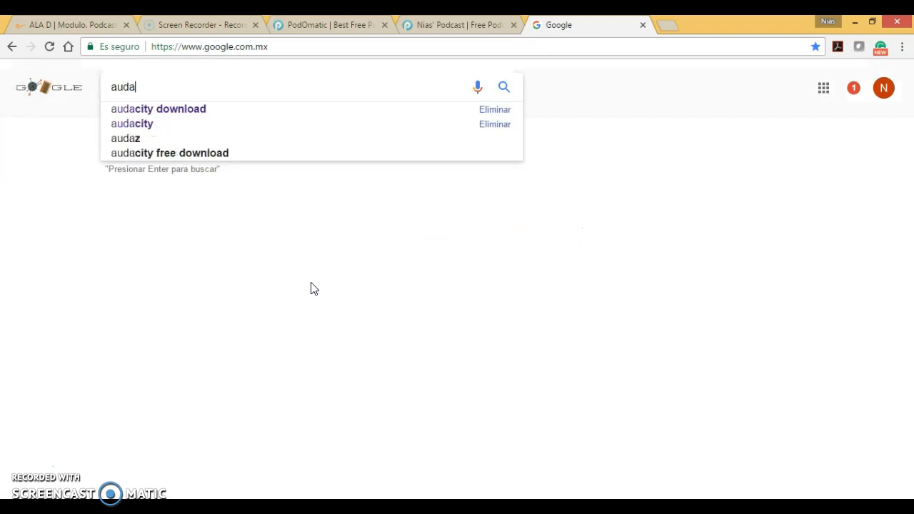
type("city")
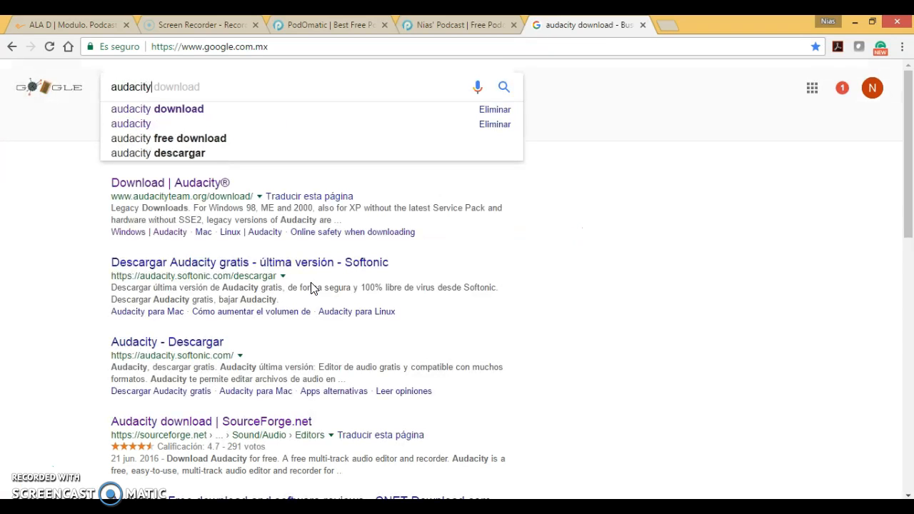
left_click(174, 112)
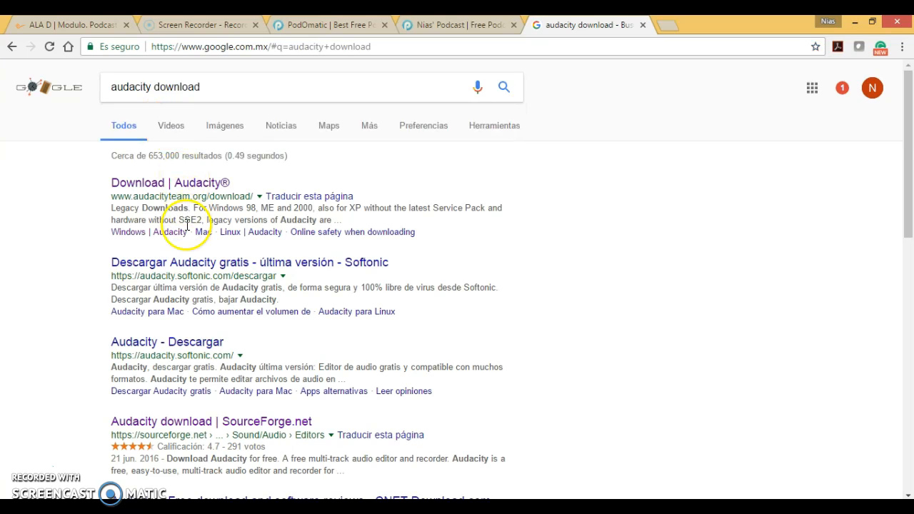
left_click(197, 184)
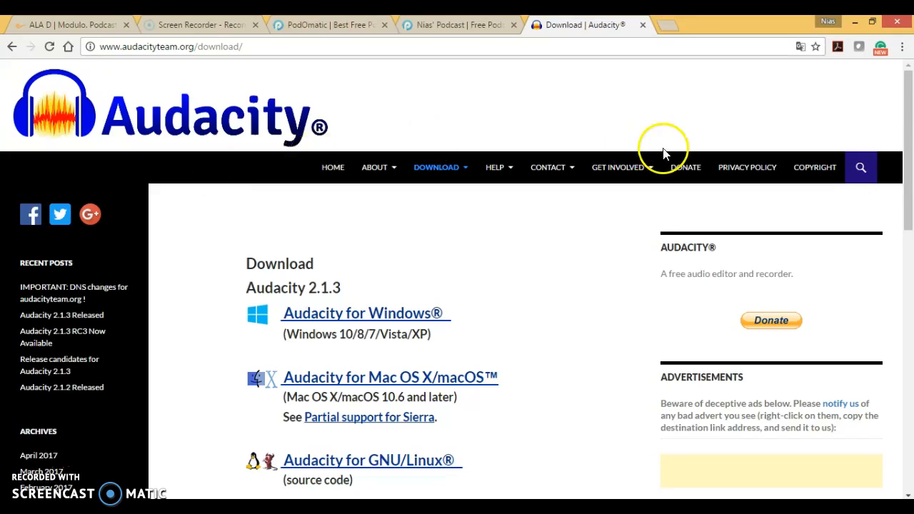
Step: Open the Audacity for Windows downloads and start downloading the Audacity 2.1.3 installer
left_click_drag(906, 91, 907, 150)
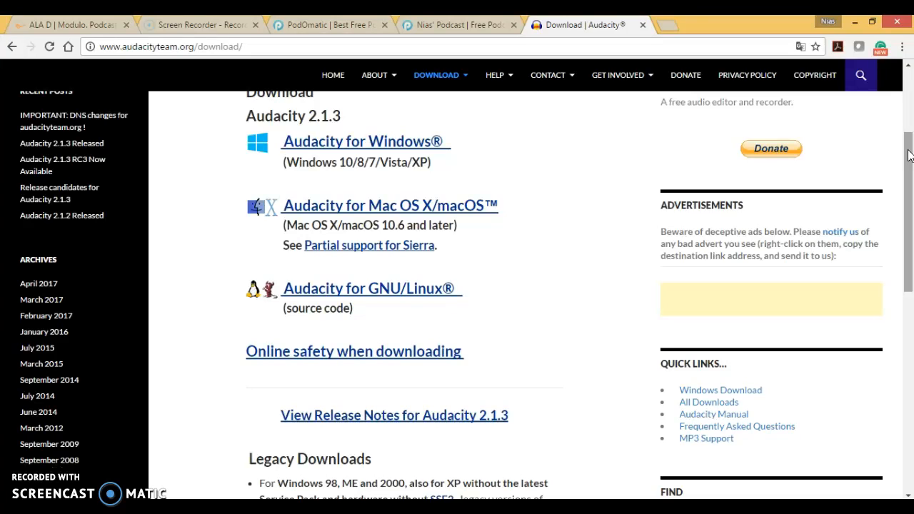
left_click(409, 144)
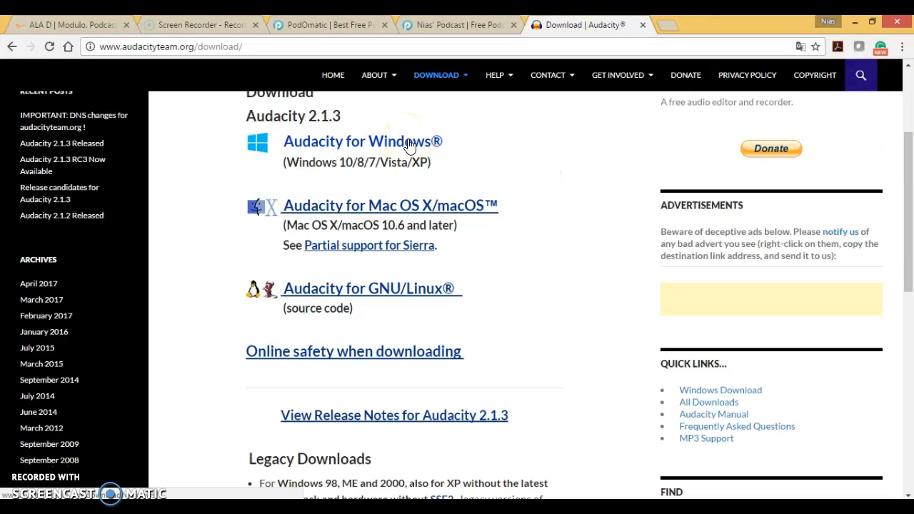
left_click(239, 266)
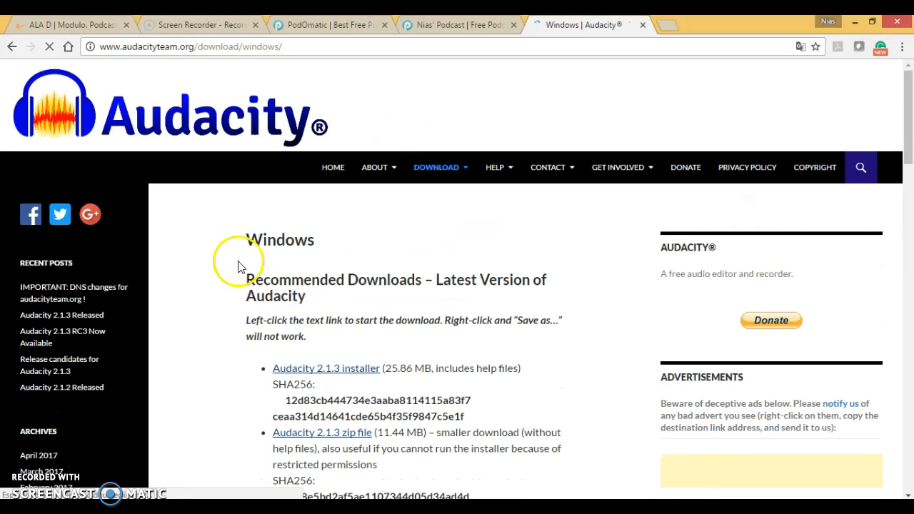
left_click_drag(910, 117, 909, 144)
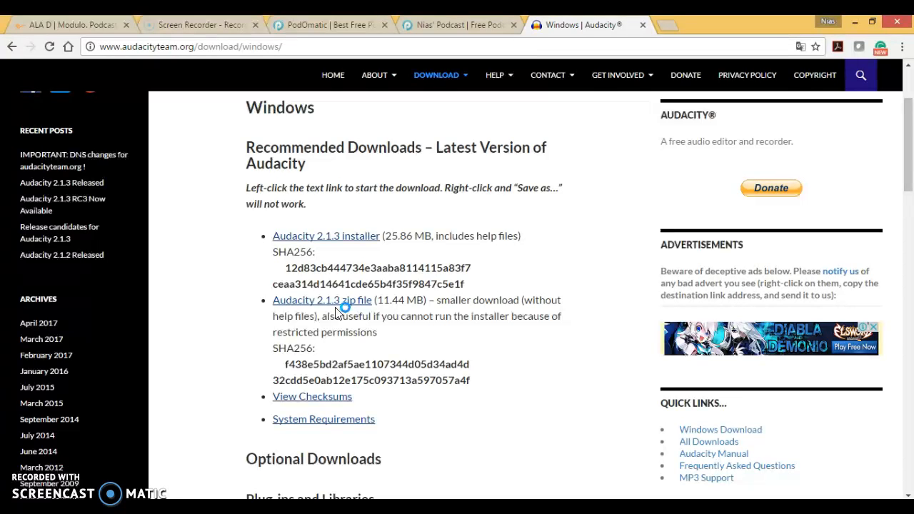
left_click(351, 242)
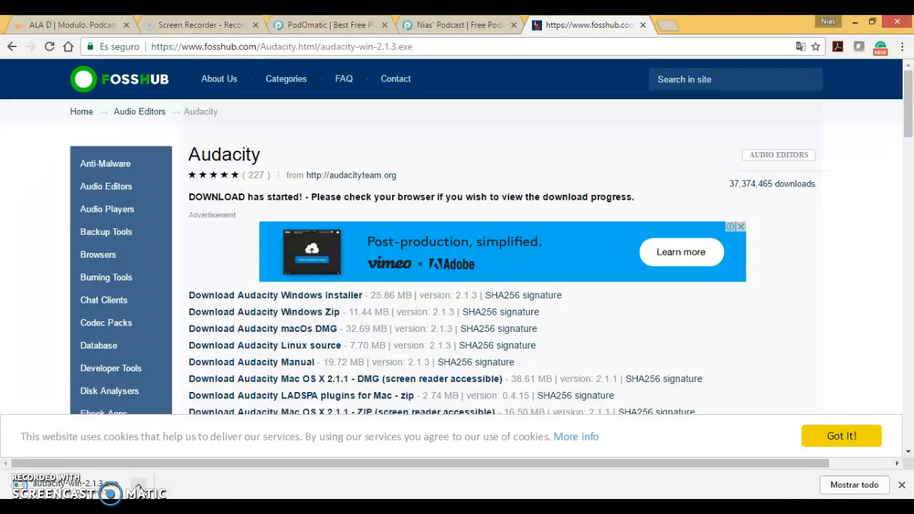
Step: Cancel the download of audacity-win-2.1.3.exe
left_click(139, 486)
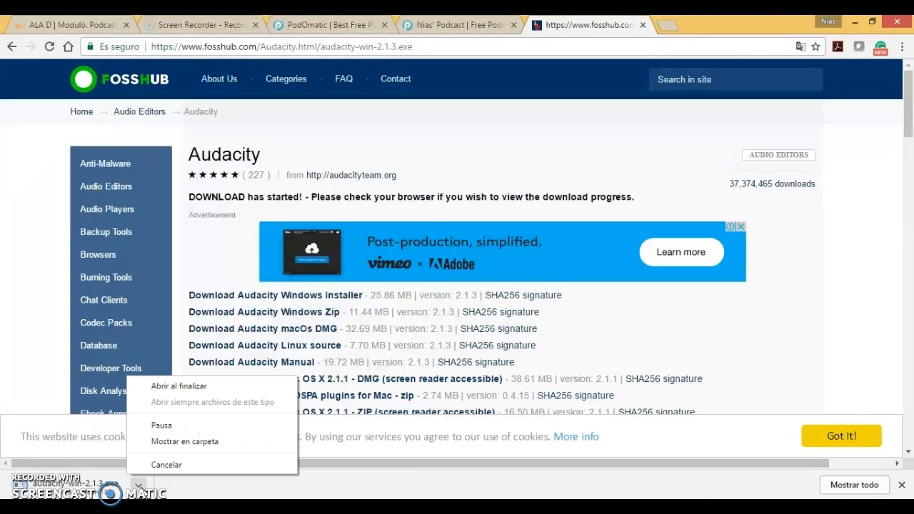
left_click(173, 464)
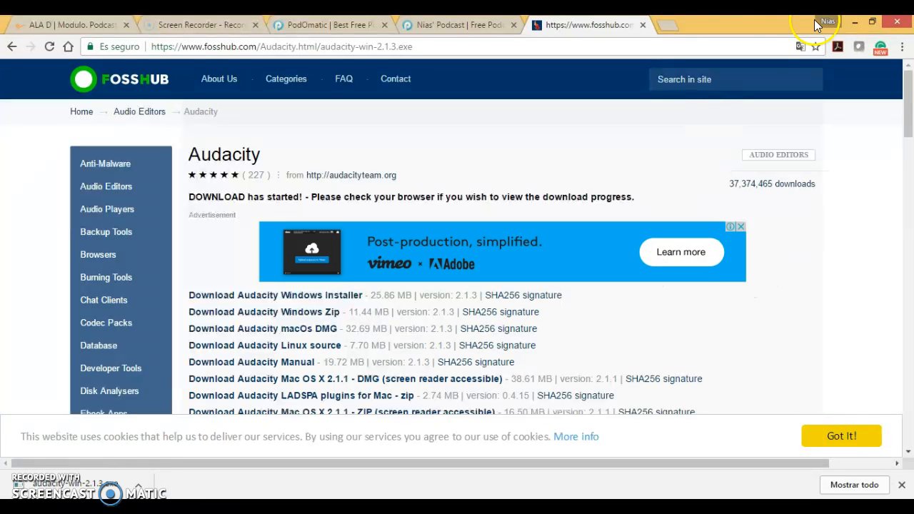
Step: Switch to the desktop, launch Audacity and dismiss its welcome dialog, leaving it enabled at start-up
left_click(855, 24)
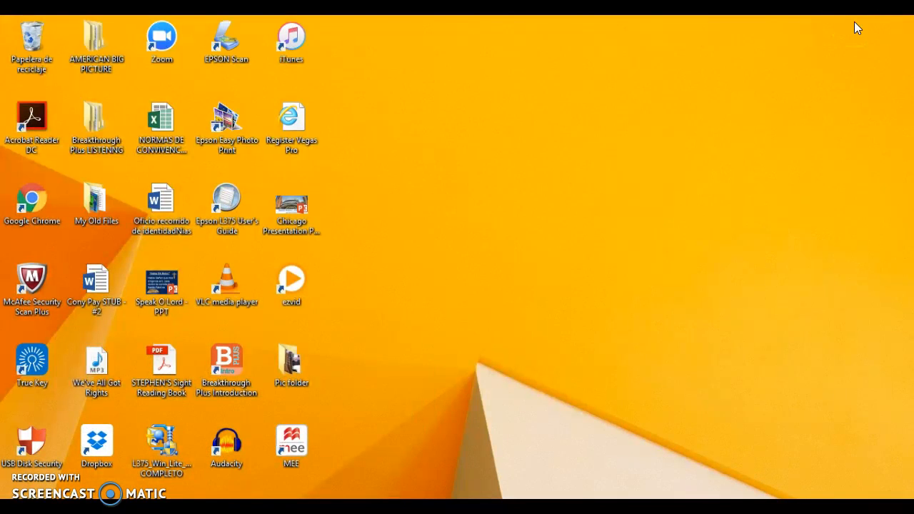
left_click(233, 454)
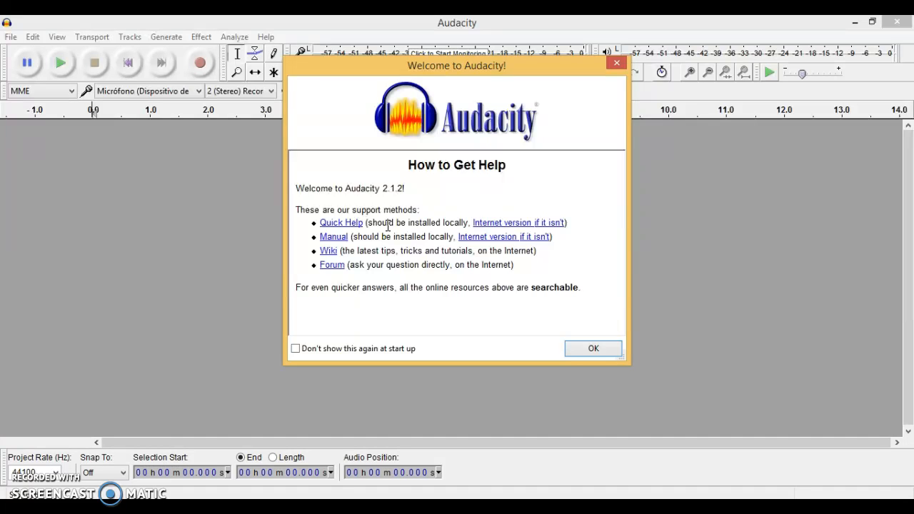
left_click(359, 226)
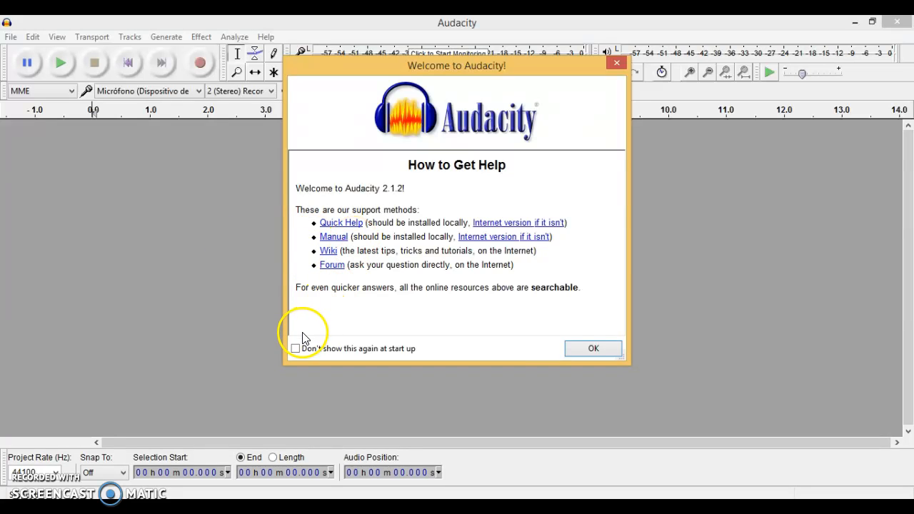
left_click(295, 348)
left_click(295, 349)
left_click(601, 347)
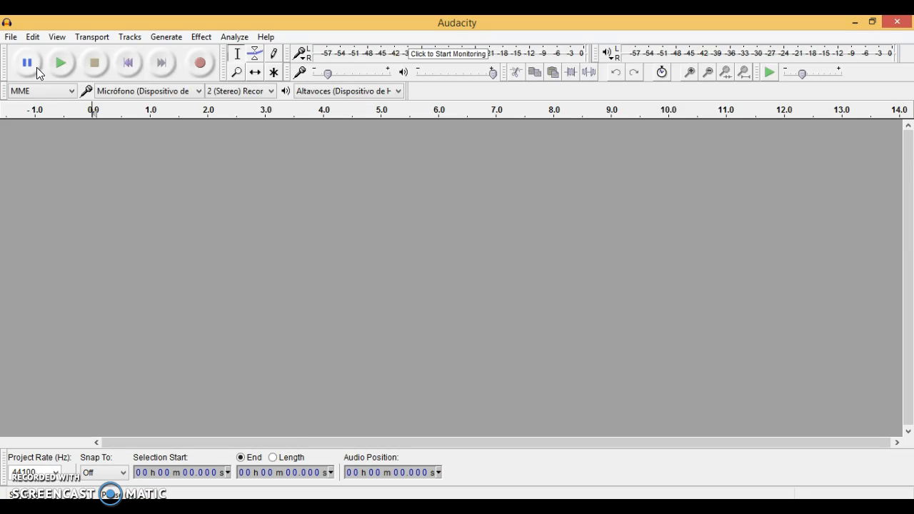
Step: Record a microphone clip about 10 seconds long on a new stereo track and play it back
left_click(200, 64)
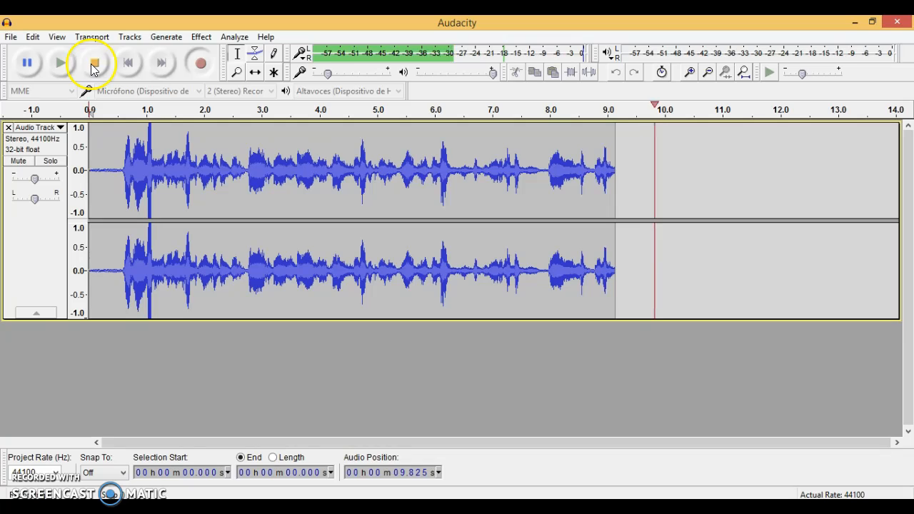
left_click(93, 64)
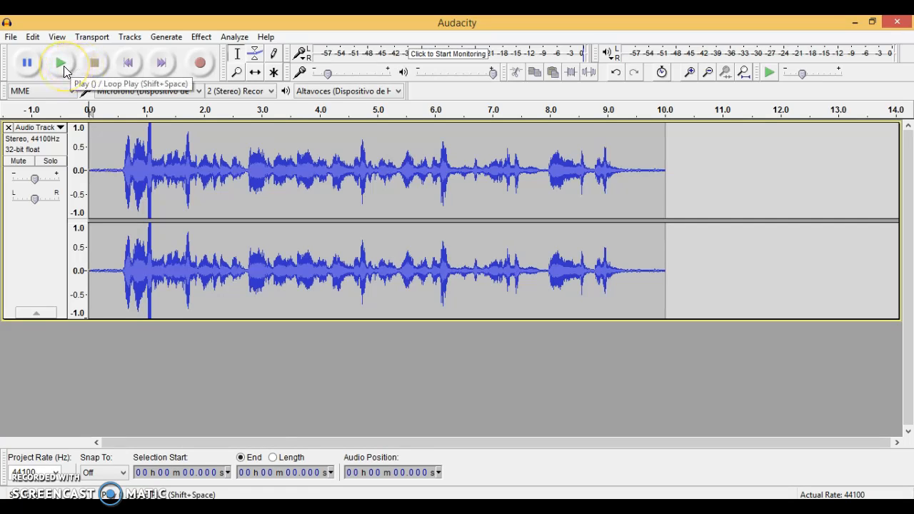
left_click(64, 66)
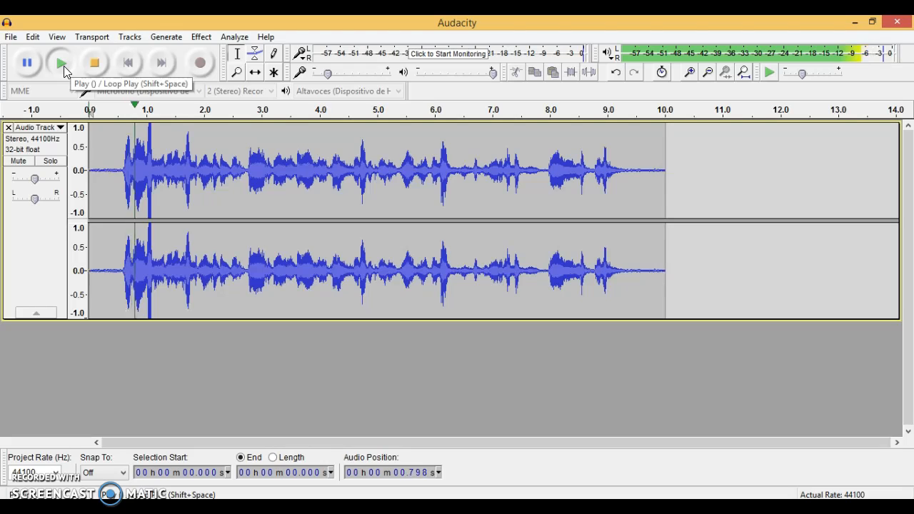
key("XF86AudioRaiseVolume")
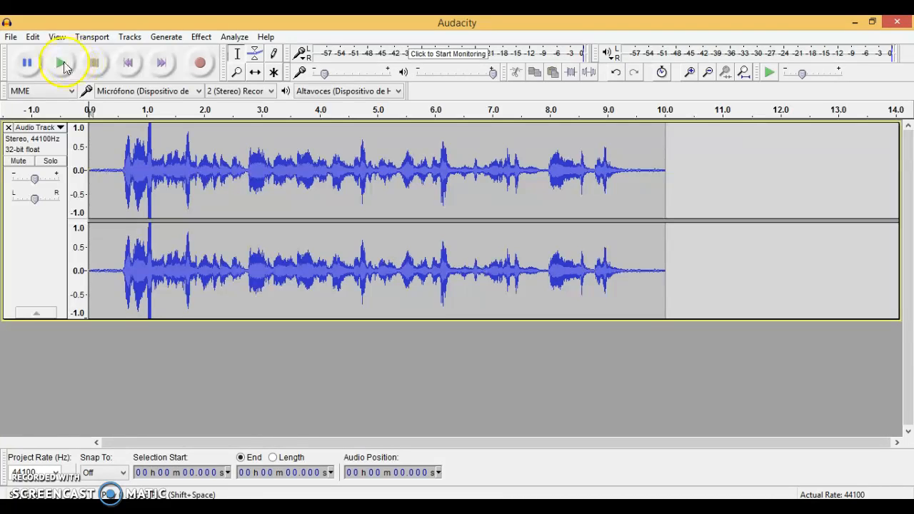
Step: Import the MP3 "Coca Cola - Brotherly Love Coke Avicii Hey Brother" from Downloads as a second audio track
left_click(11, 39)
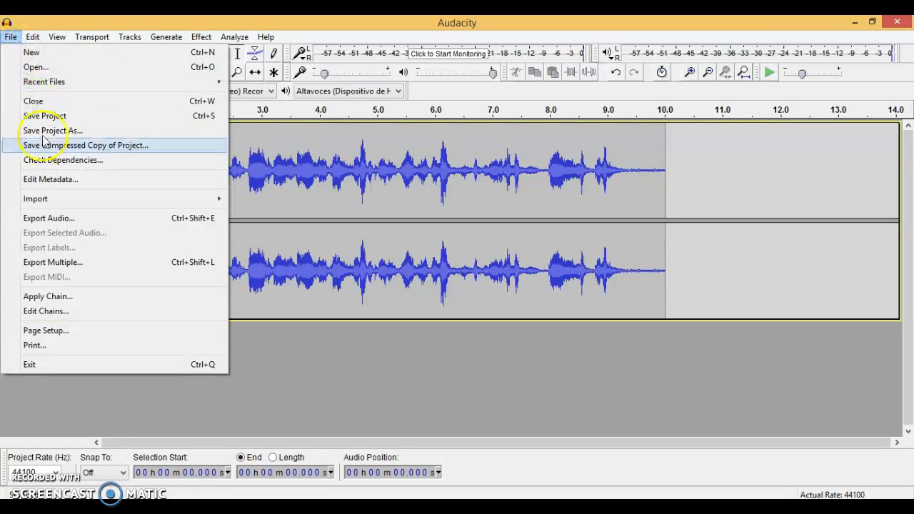
mouse_move(71, 206)
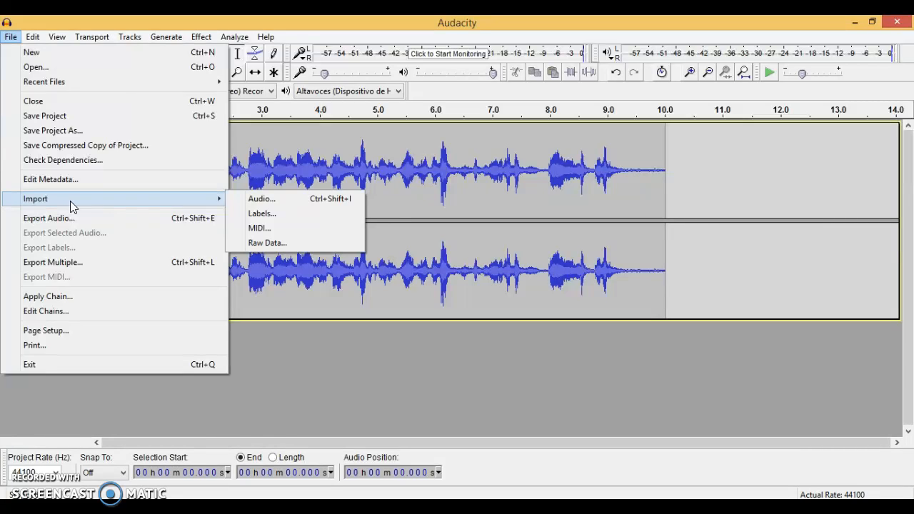
left_click(252, 200)
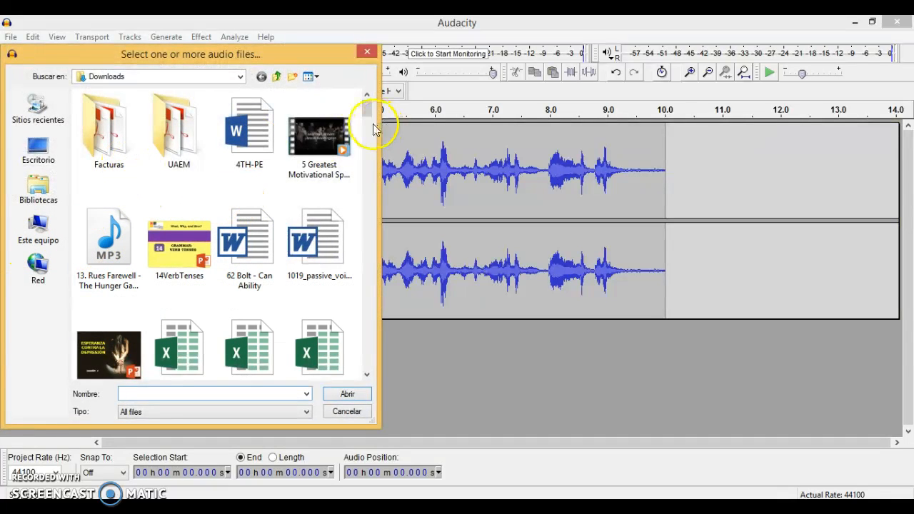
left_click_drag(370, 113, 370, 161)
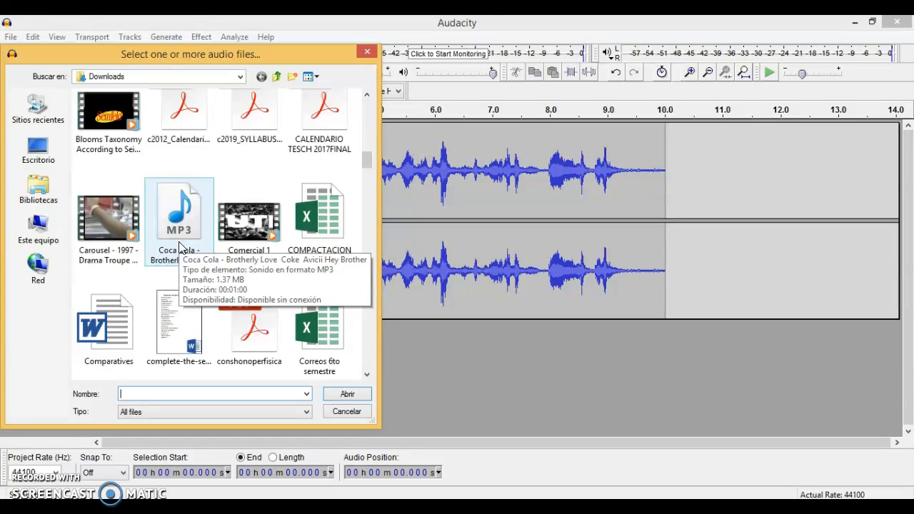
left_click(178, 246)
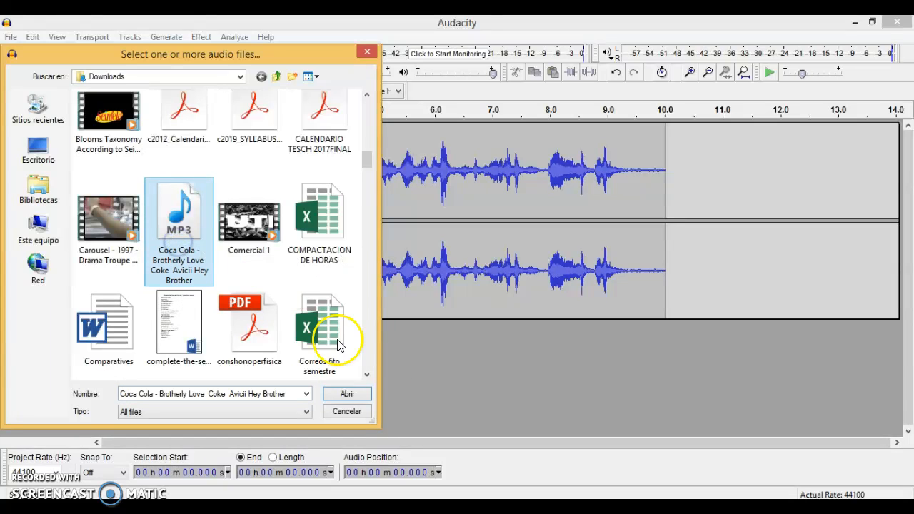
left_click(349, 394)
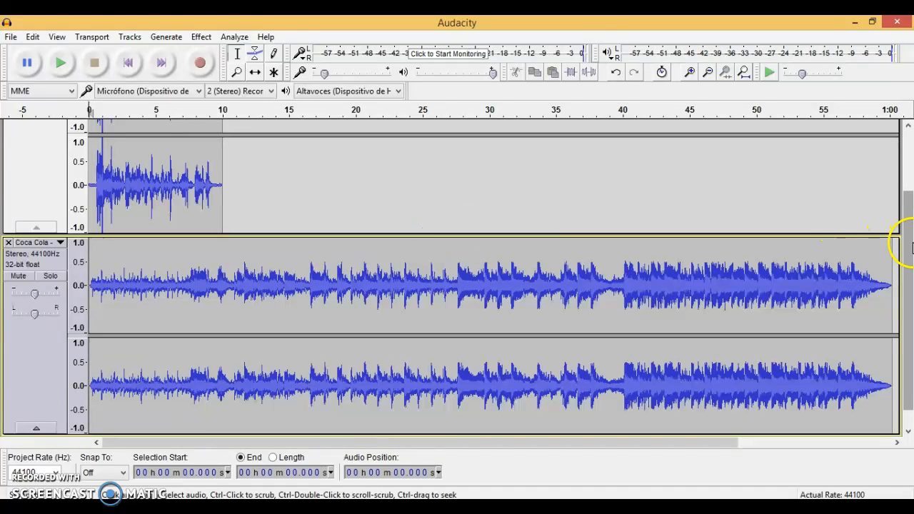
Step: Play the voice recording and the imported music together from the start, stopping once the voice clip ends
scroll(908, 230, "up", 1)
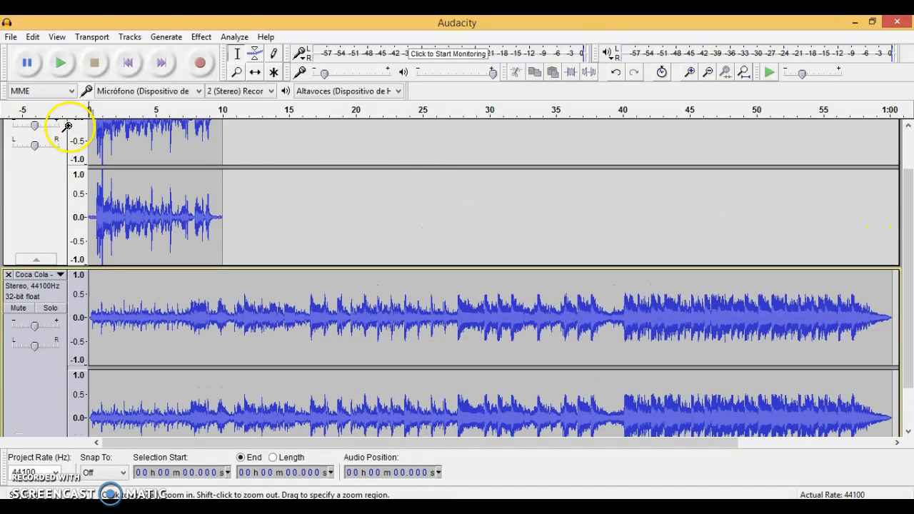
left_click(62, 63)
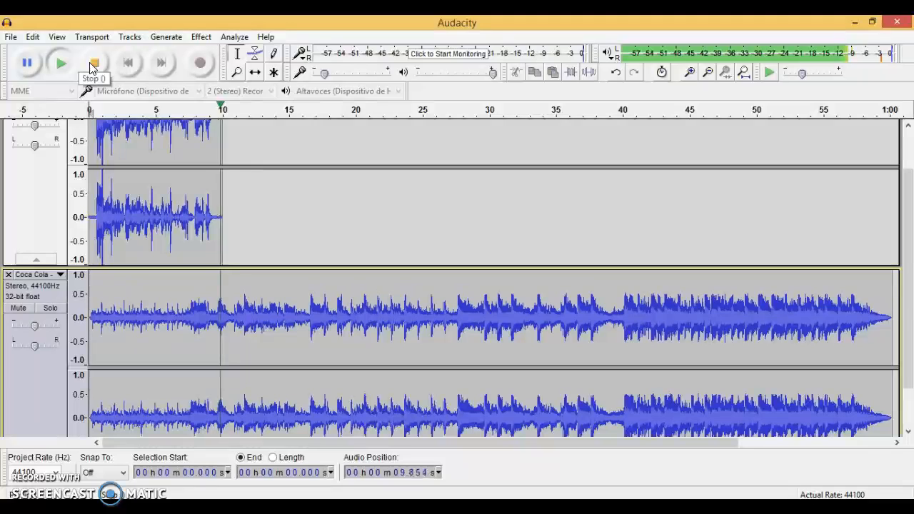
left_click(94, 63)
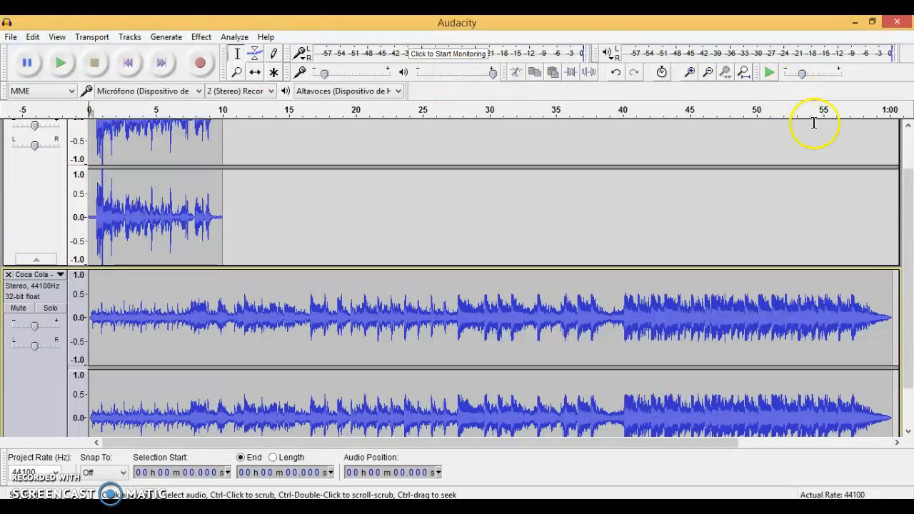
Step: Slightly adjust the gain of the recorded voice track, keeping its pan centred
left_click_drag(908, 227, 908, 182)
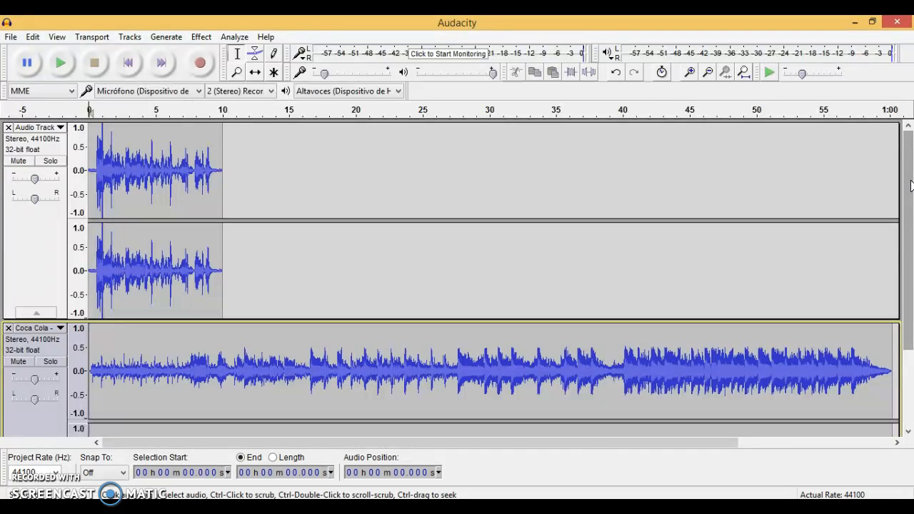
scroll(457, 278, "down", 2)
left_click(127, 300)
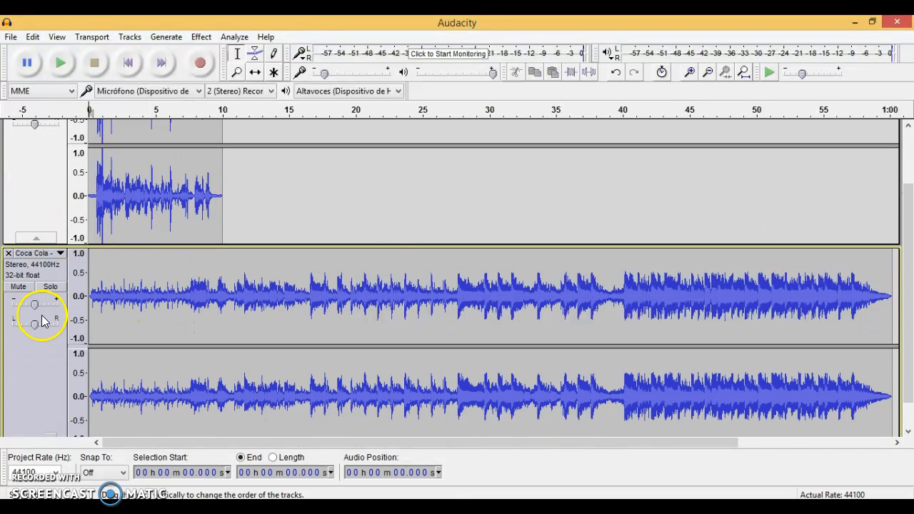
left_click_drag(909, 218, 909, 155)
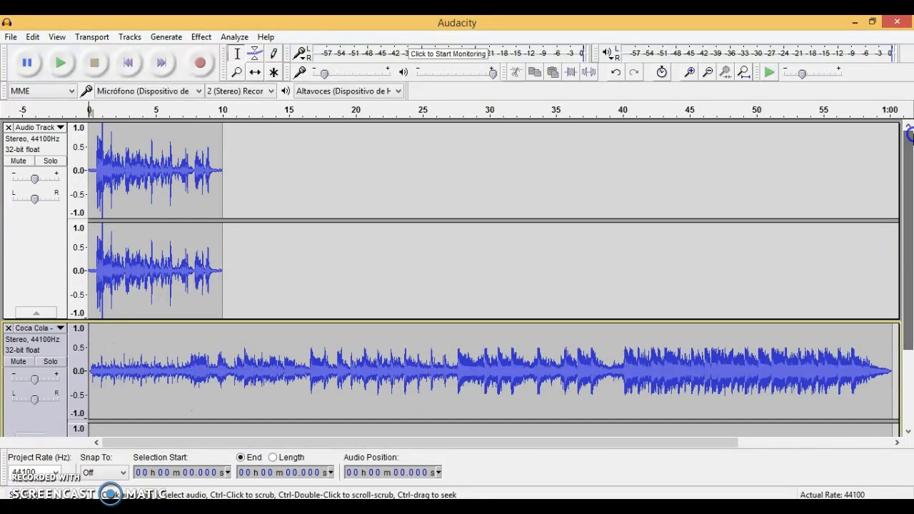
mouse_move(34, 179)
left_mouse_down()
mouse_move(14, 181)
mouse_move(64, 185)
mouse_move(34, 182)
left_mouse_up()
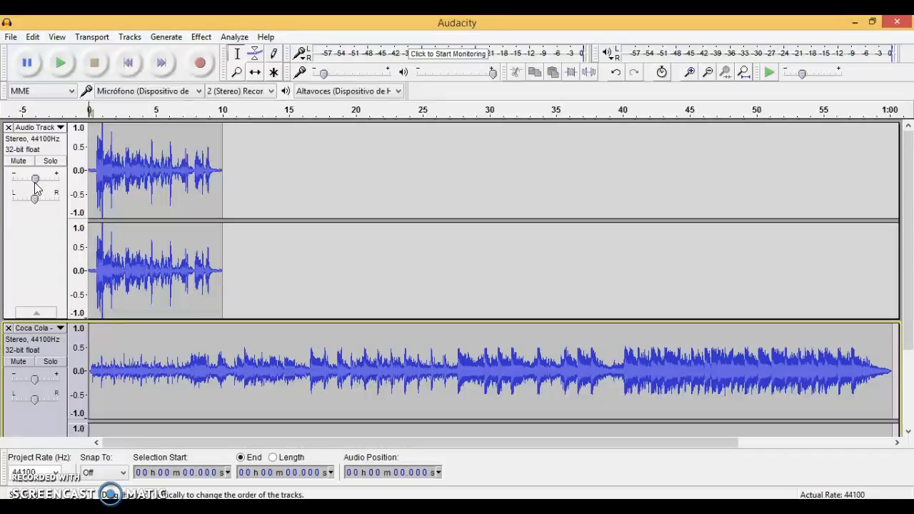
left_click(37, 200)
Step: Slightly lower the gain of the imported music track, and play both tracks together from the start to check the balance
left_click_drag(905, 204, 910, 295)
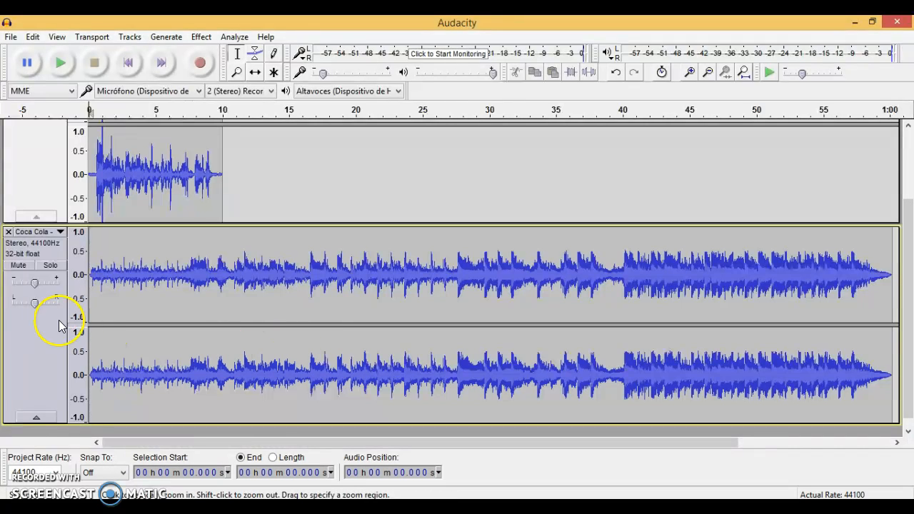
mouse_move(32, 287)
left_mouse_down()
mouse_move(24, 285)
mouse_move(45, 287)
mouse_move(34, 286)
left_mouse_up()
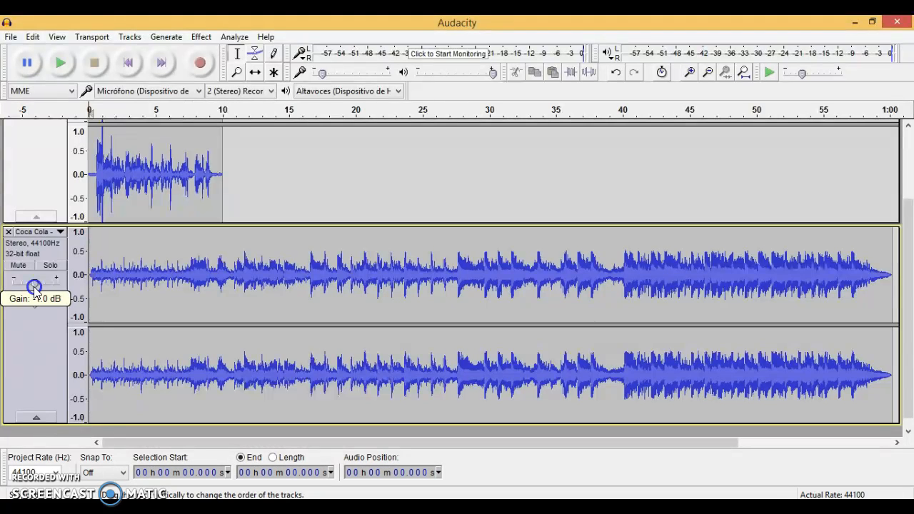
left_click_drag(33, 287, 27, 288)
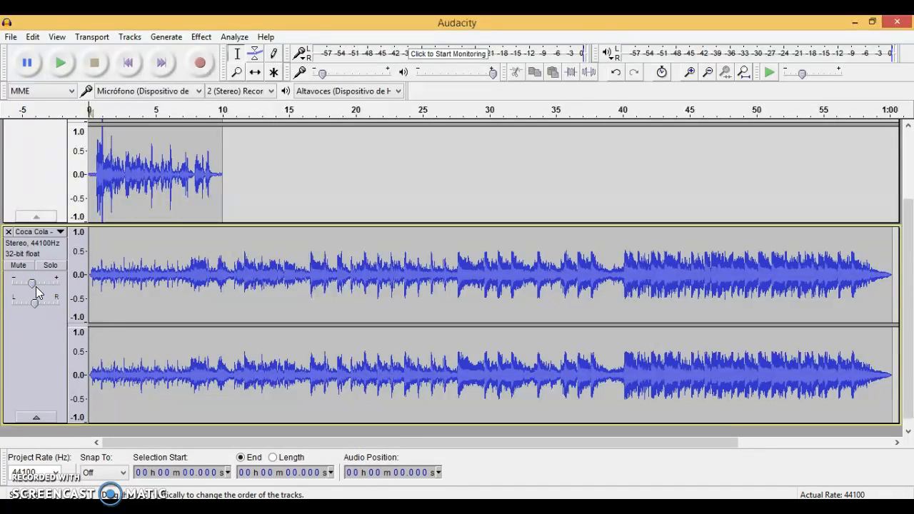
left_click(62, 59)
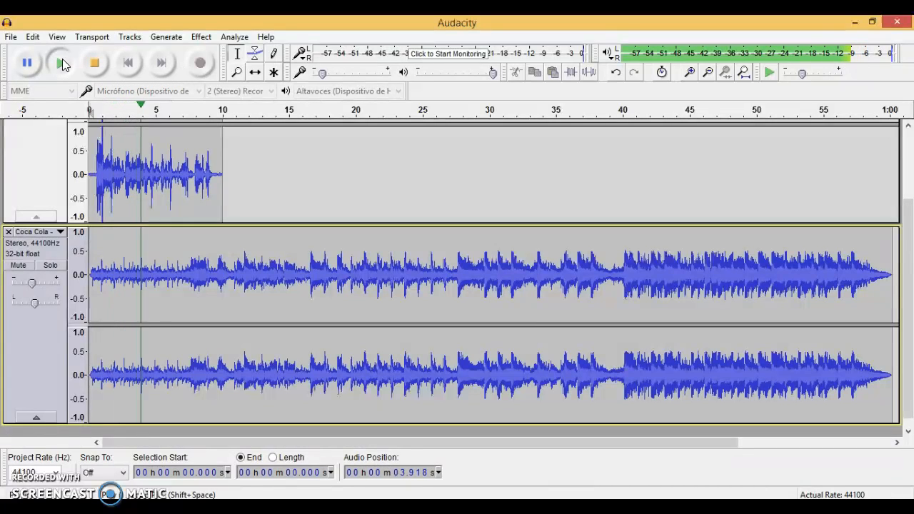
left_click(90, 67)
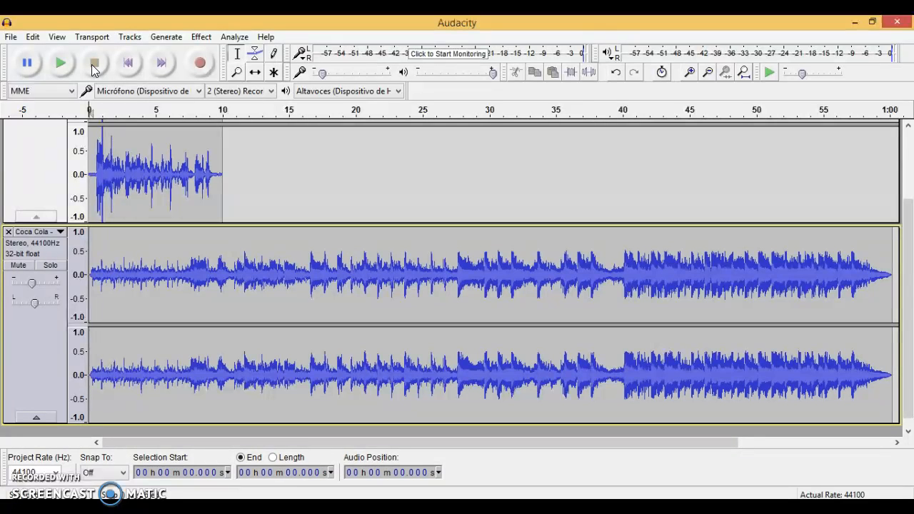
left_click(10, 40)
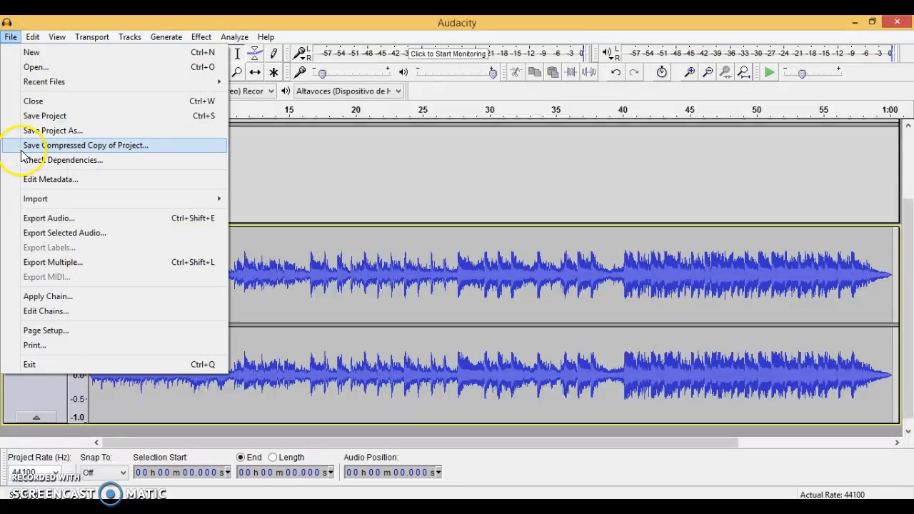
left_click(72, 119)
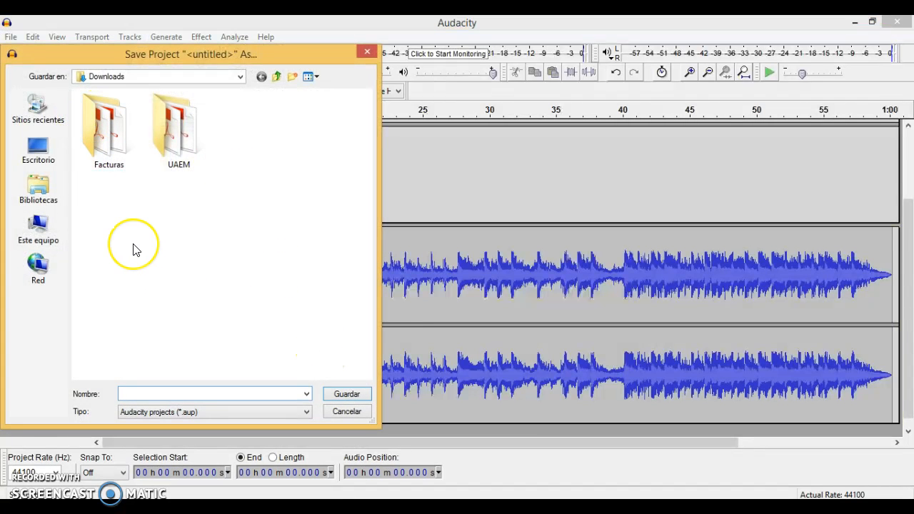
left_click(241, 77)
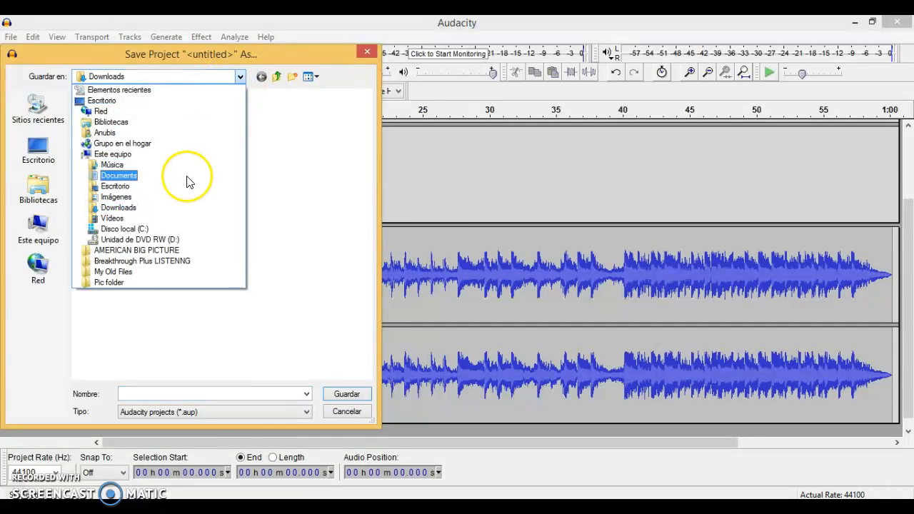
left_click(357, 417)
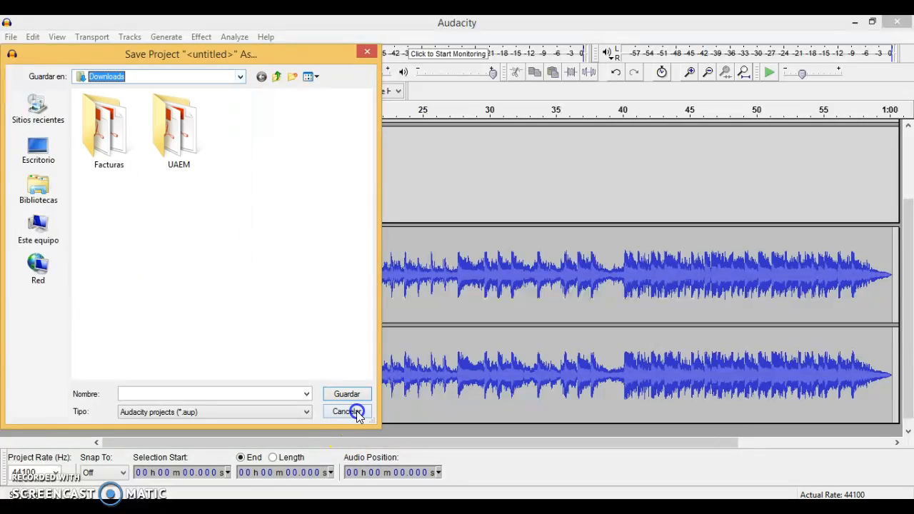
left_click(367, 55)
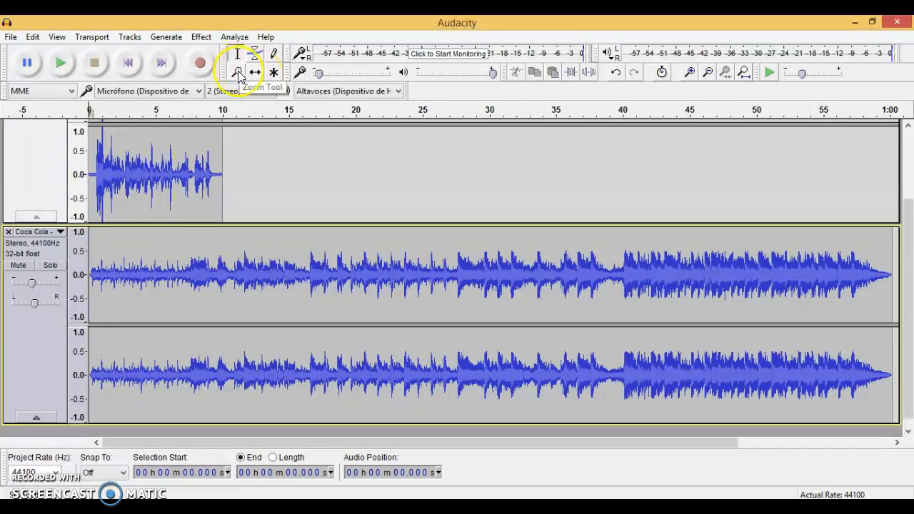
Step: Try to shift the start of the voice clip slightly earlier in time with the Time Shift tool
left_click(691, 73)
left_click(690, 73)
left_click(690, 73)
left_click(690, 73)
left_click(691, 73)
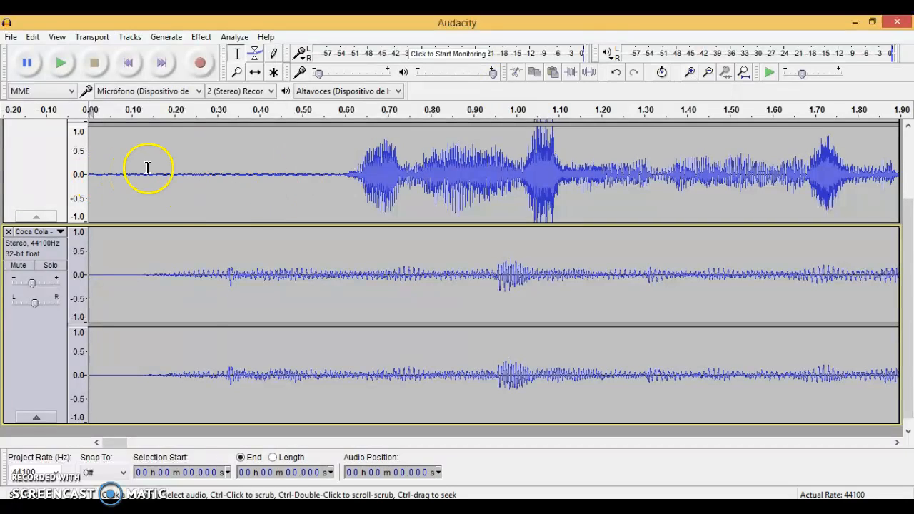
left_click(254, 73)
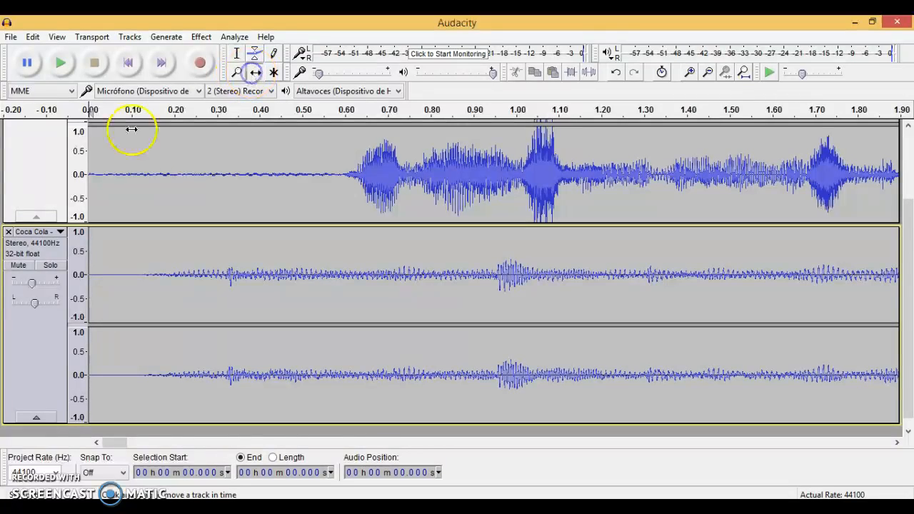
left_click_drag(93, 143, 82, 159)
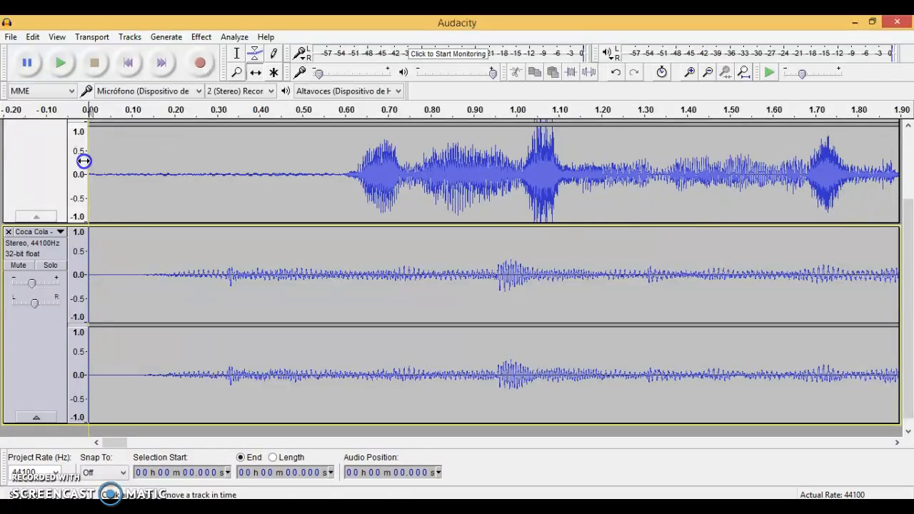
Step: Select the silent opening of the recorded voice track from 0 to about 0.57 seconds and delete it
left_click(238, 54)
left_click_drag(89, 151, 332, 171)
scroll(322, 173, "up", 2)
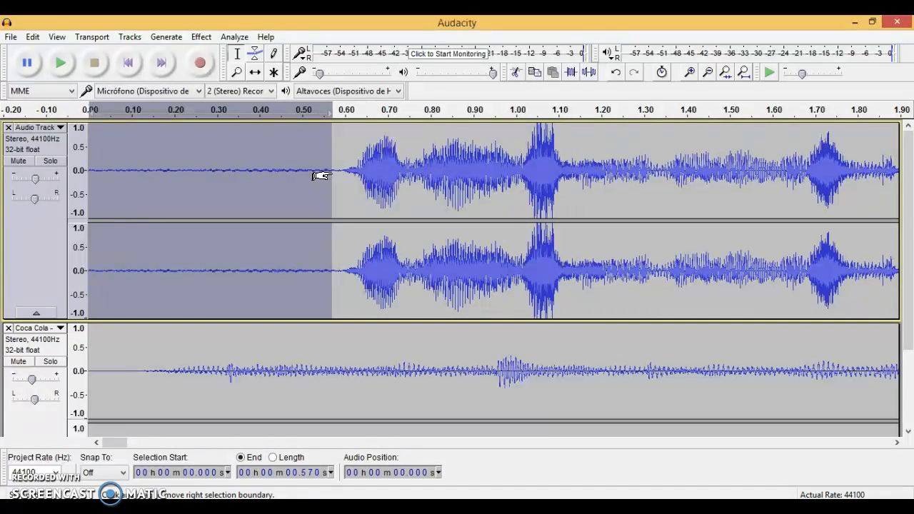
left_click(35, 37)
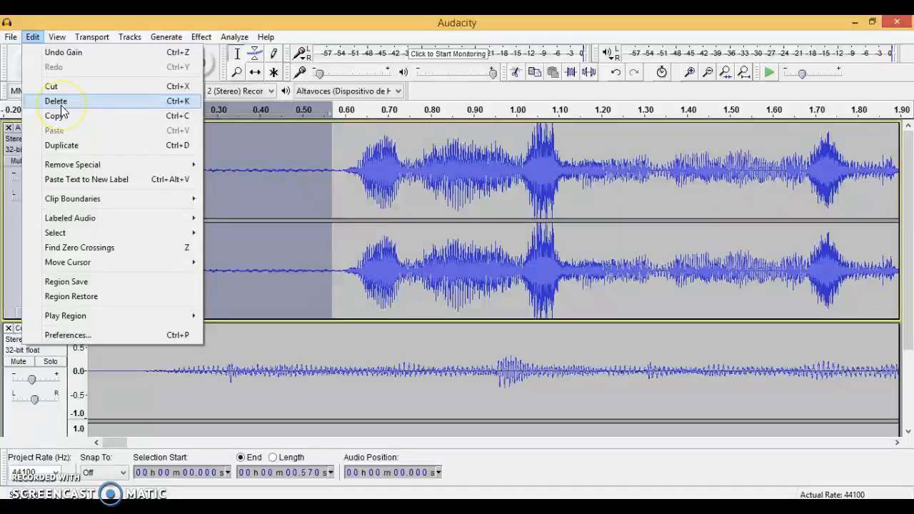
left_click(58, 101)
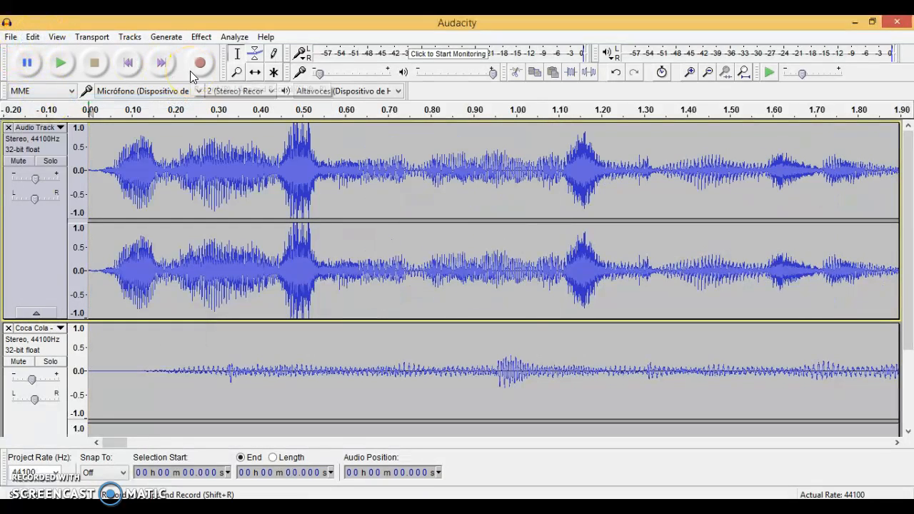
Step: Undo the deletion of the voice track's silent opening and cut that same selection instead
left_click(611, 77)
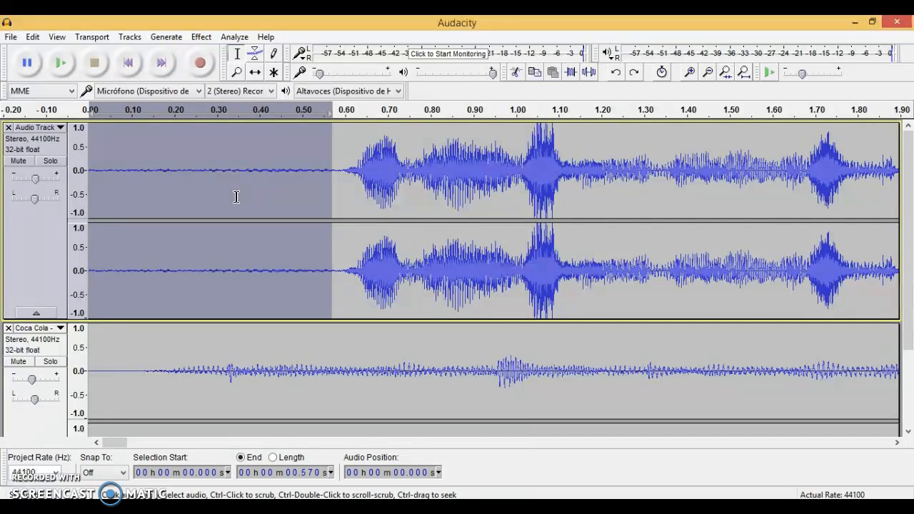
key("ctrl+x")
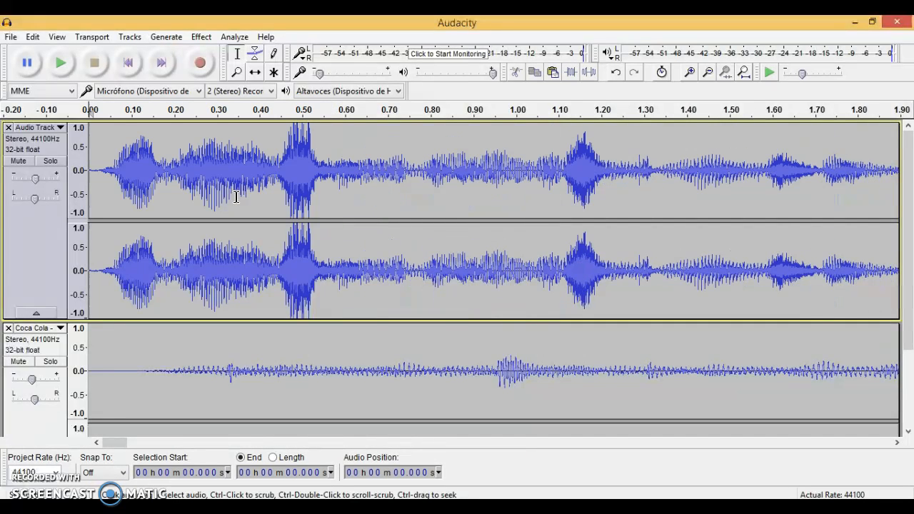